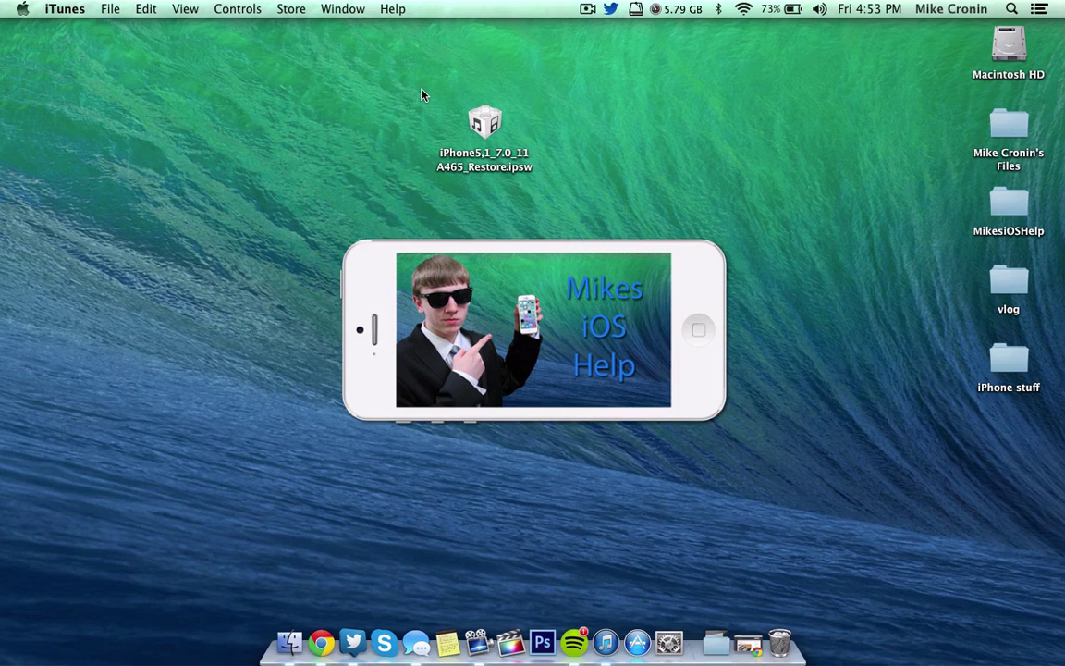
left_click_drag(444, 102, 585, 200)
left_click(587, 208)
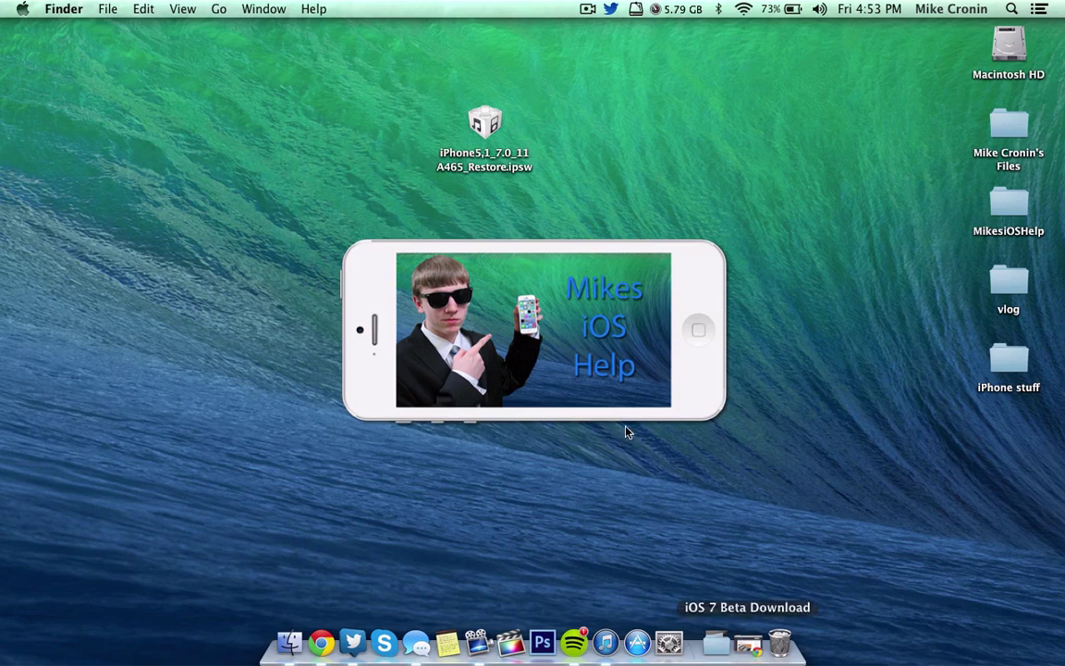
- Bring up the minimized iOS 7 Beta Download page in Chrome and examine the iOS 7 Beta GM .ipsw download links
left_click(747, 641)
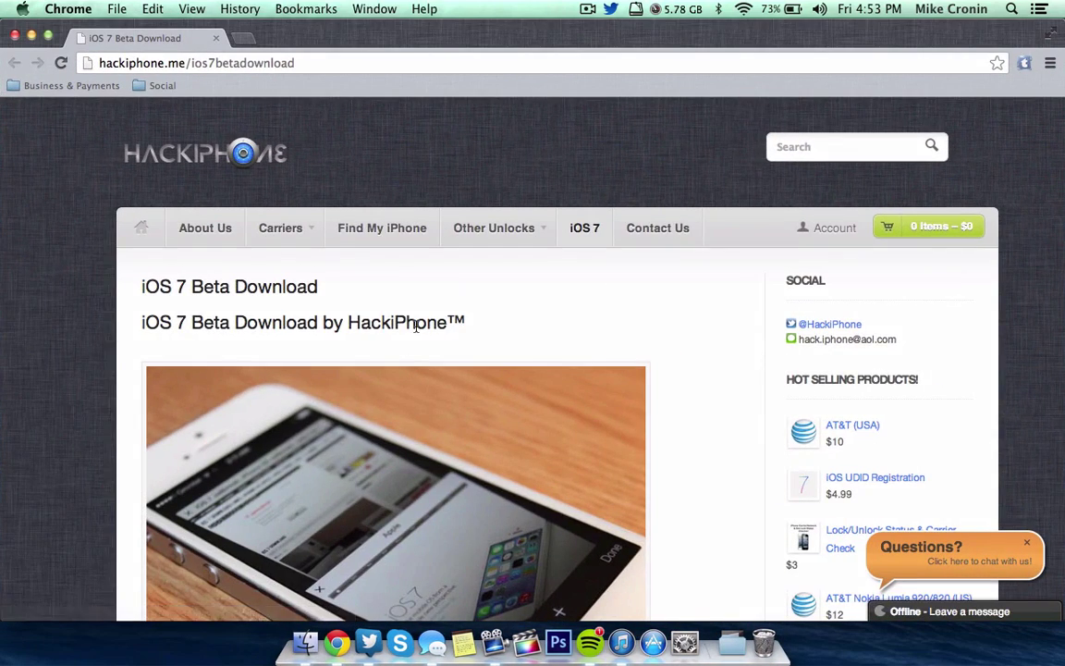
scroll(416, 333, "down", 3)
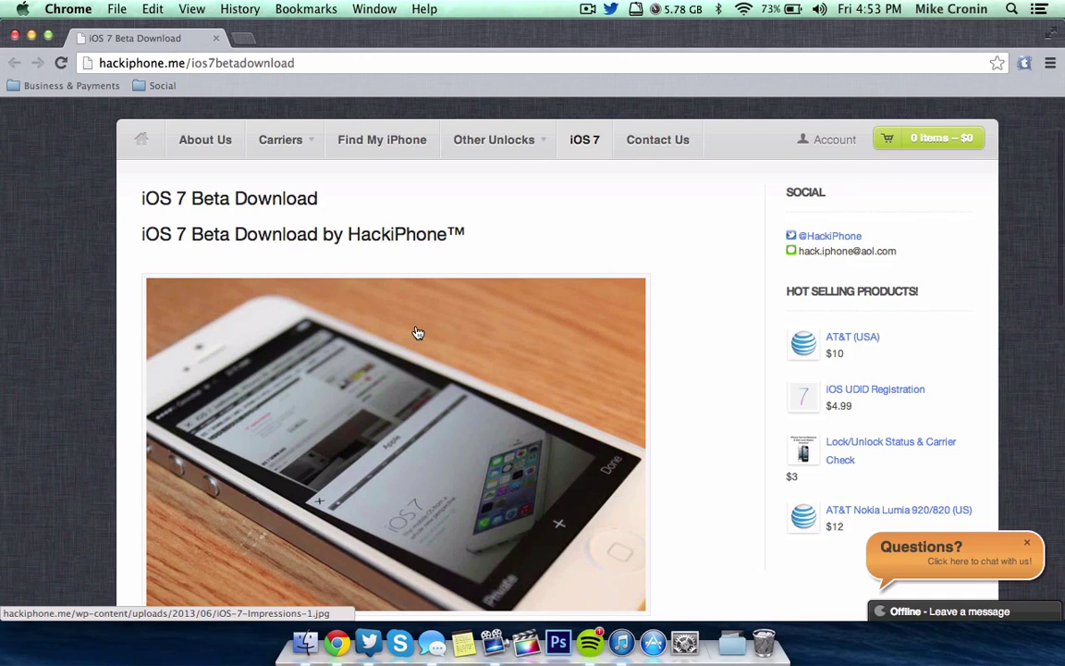
scroll(417, 332, "down", 2)
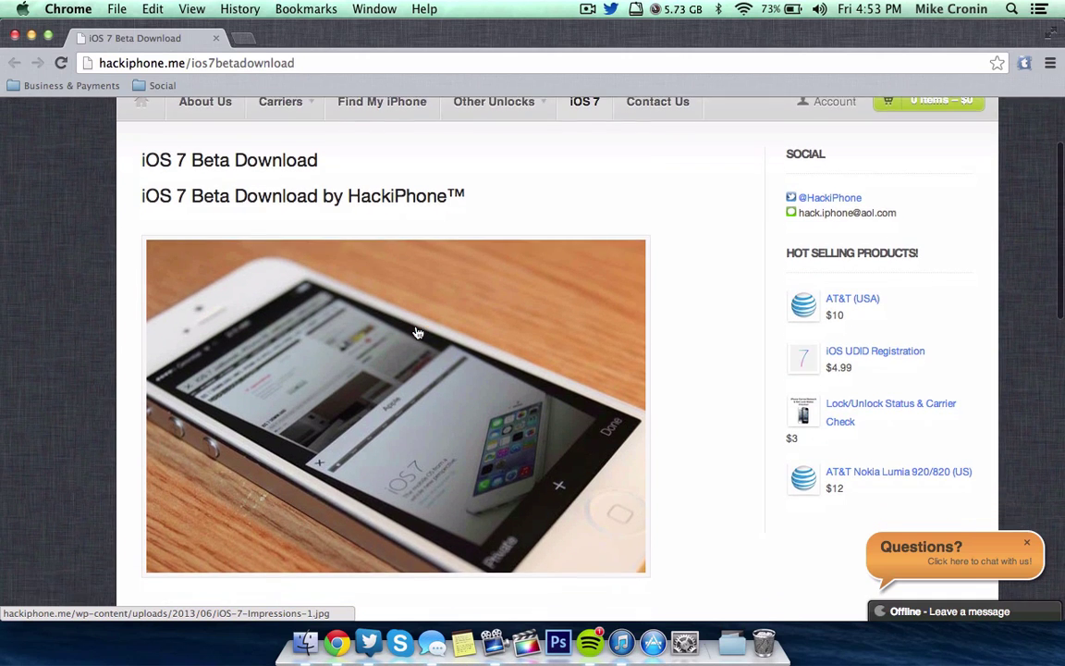
scroll(417, 332, "down", 1)
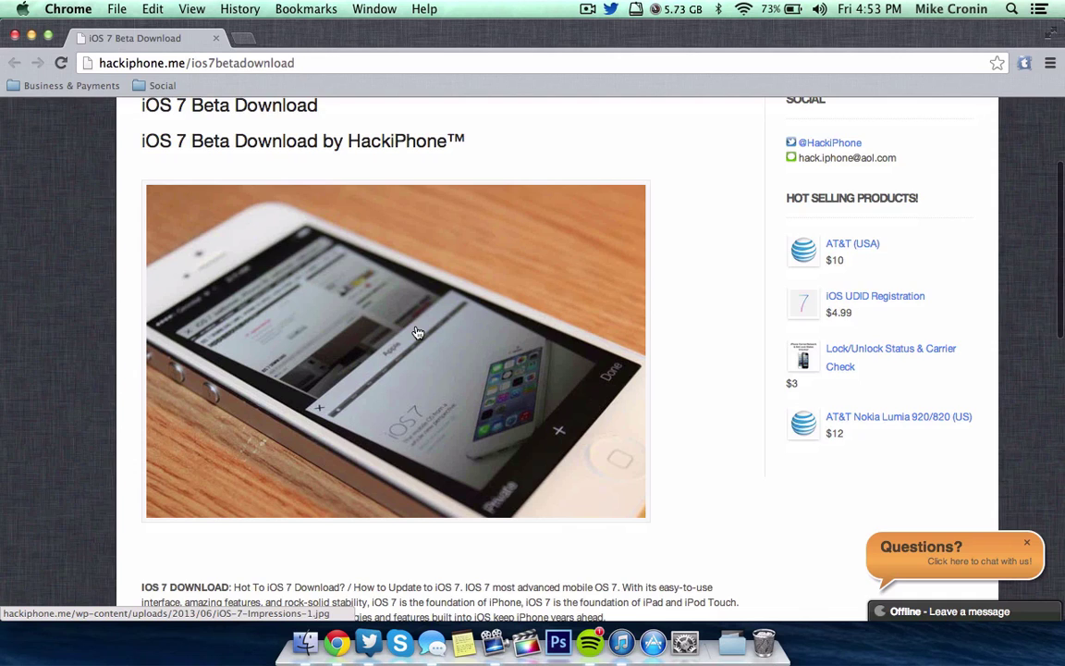
scroll(417, 332, "down", 5)
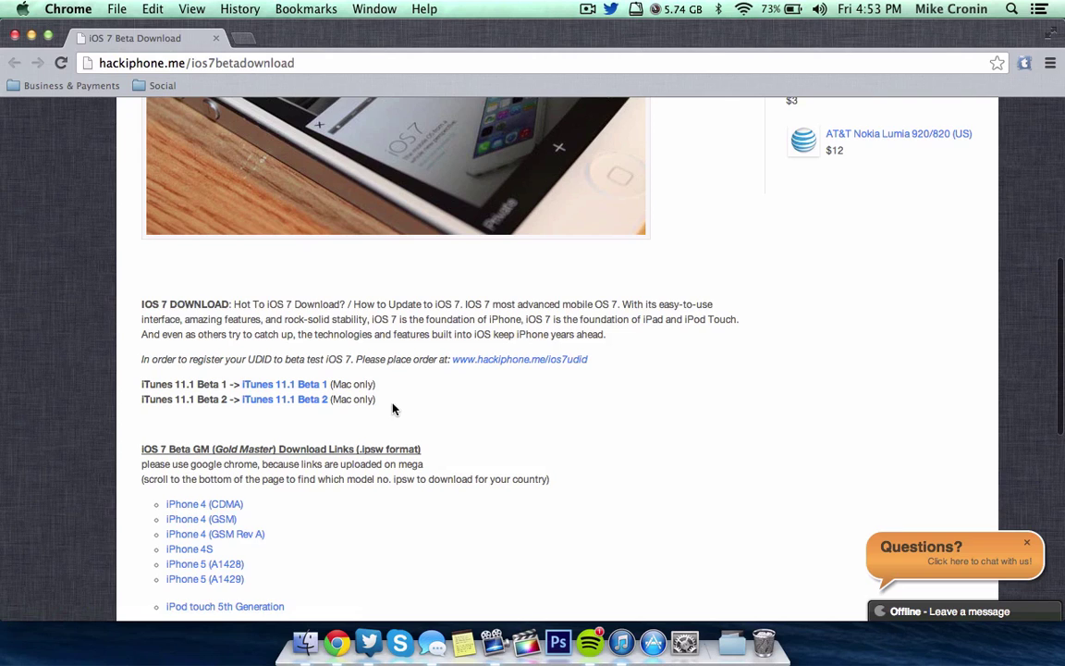
scroll(423, 432, "down", 2)
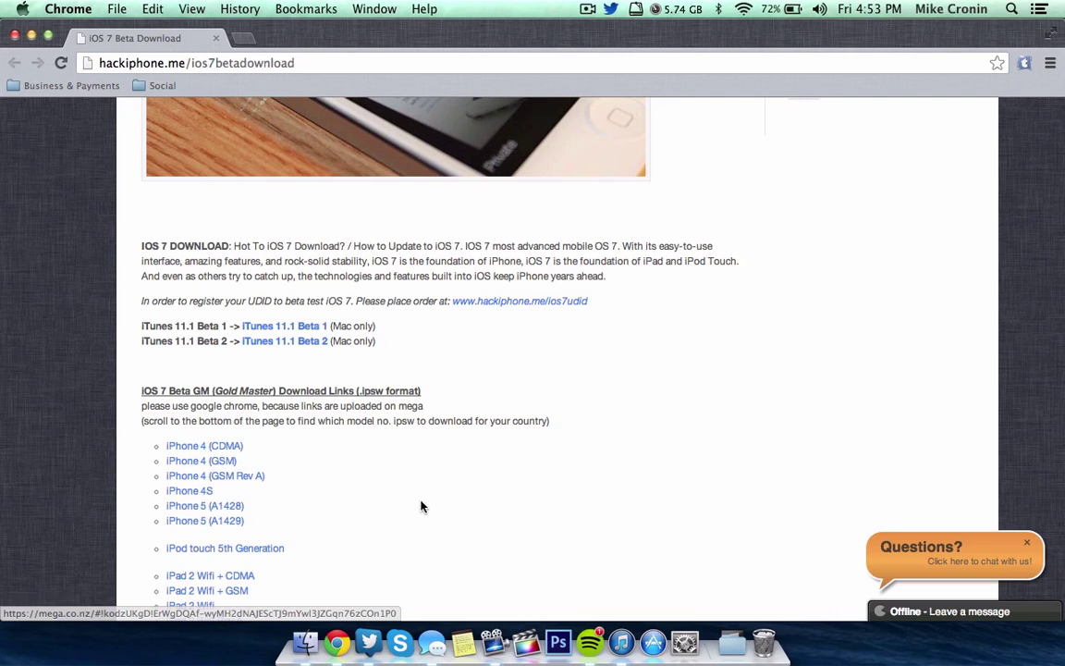
scroll(333, 437, "down", 5)
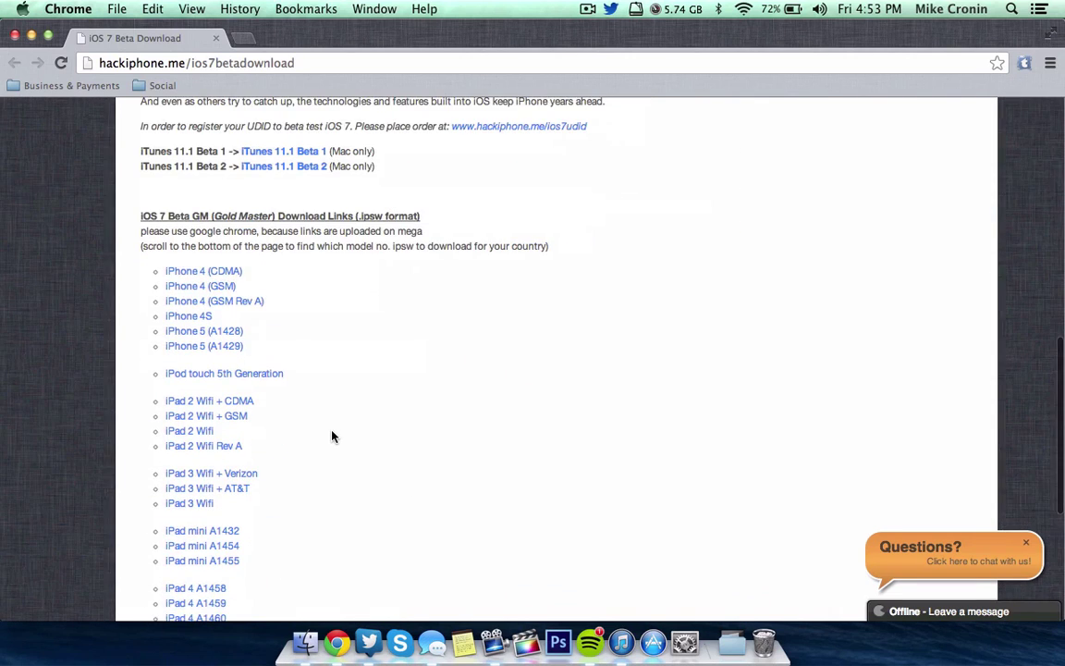
scroll(333, 437, "down", 3)
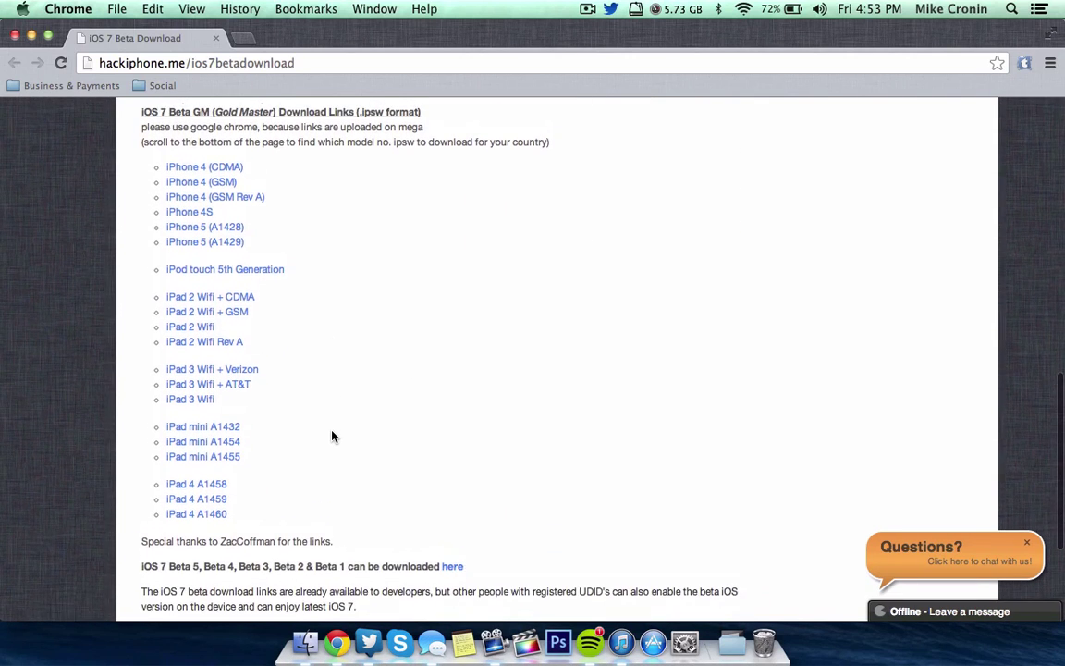
- Check the iPhone 5 (A1428) entry among the GM download links and close the browser window
scroll(332, 437, "up", 1)
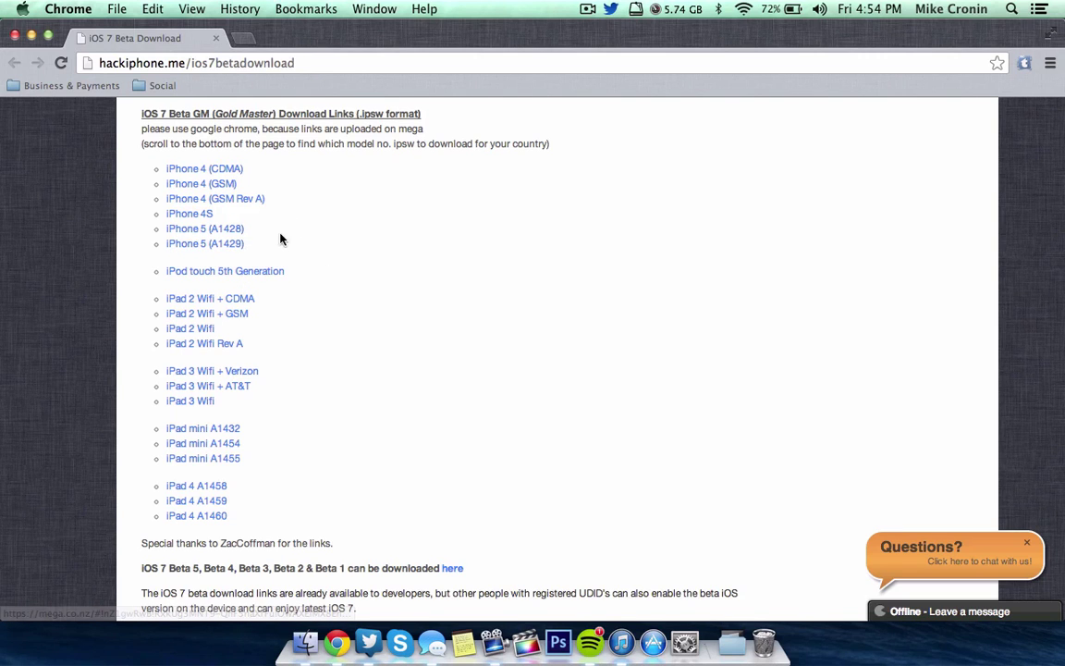
scroll(335, 269, "up", 2)
scroll(336, 269, "down", 1)
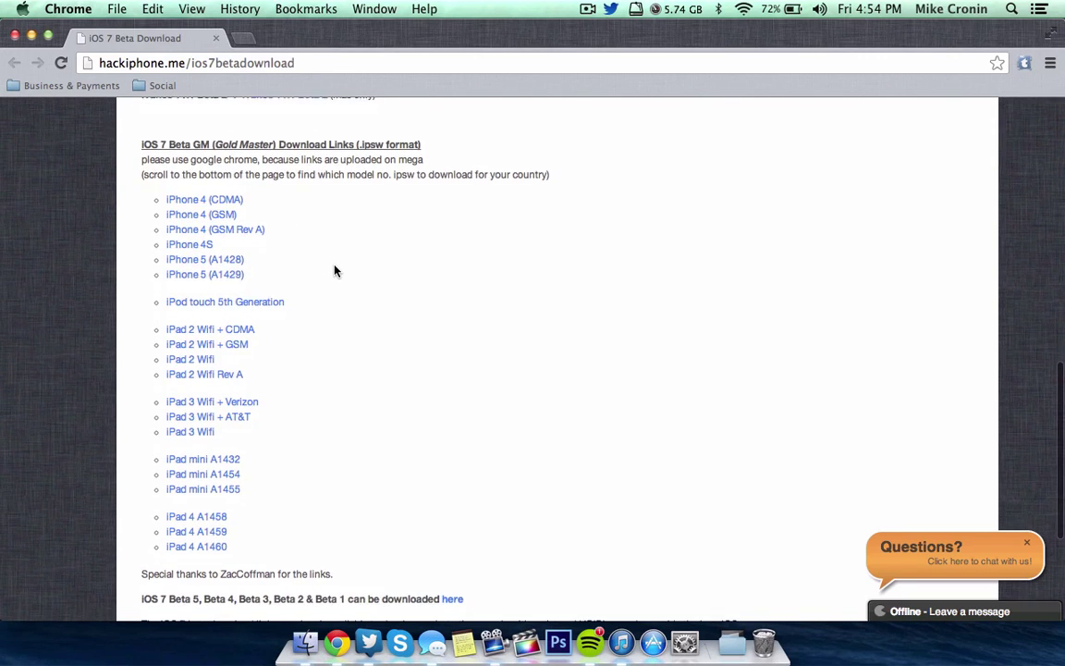
scroll(346, 291, "down", 1)
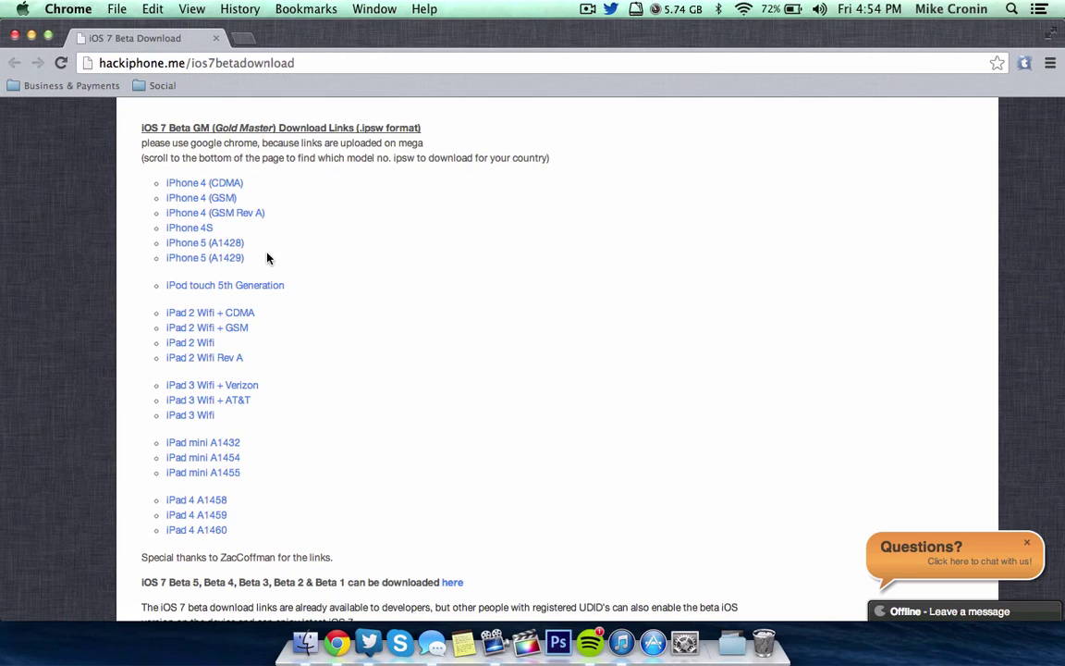
left_click_drag(259, 244, 147, 238)
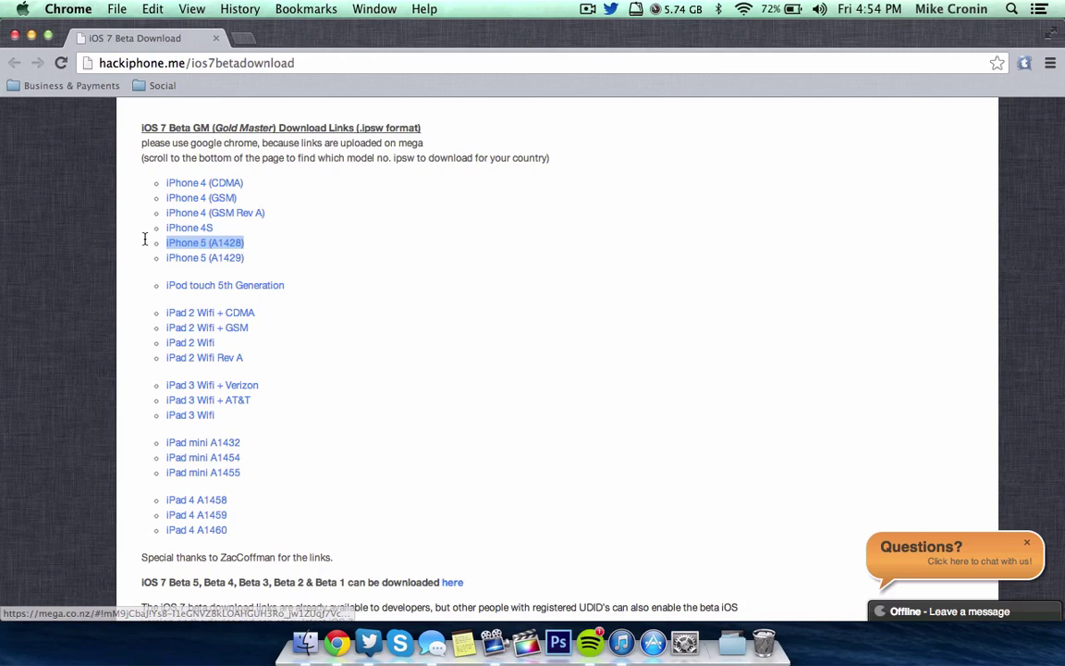
left_click(266, 251)
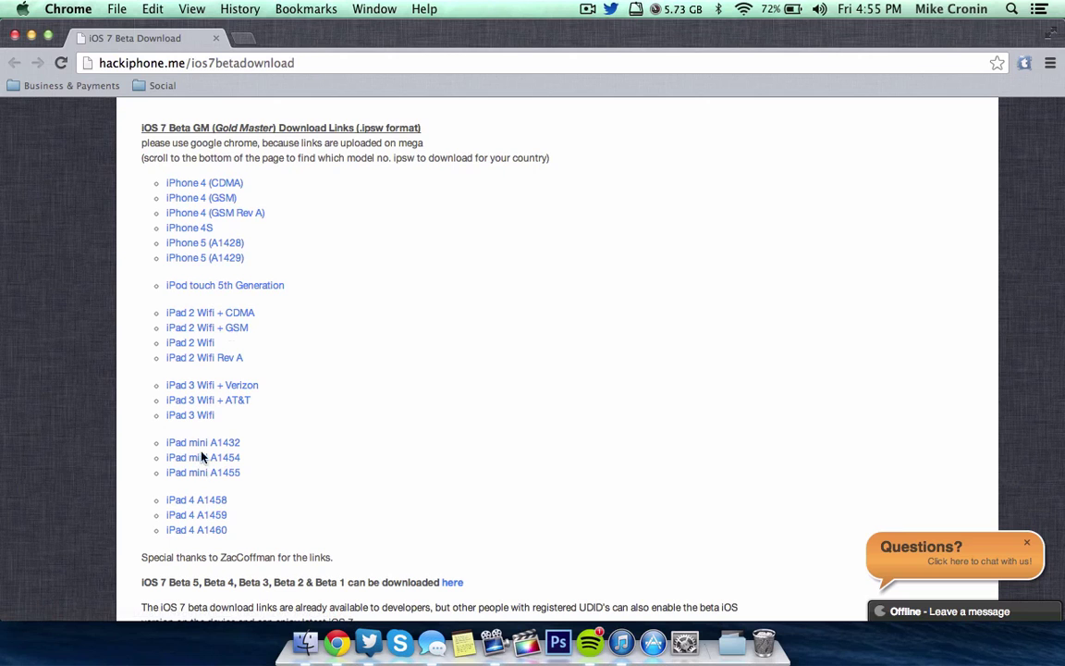
left_click(15, 35)
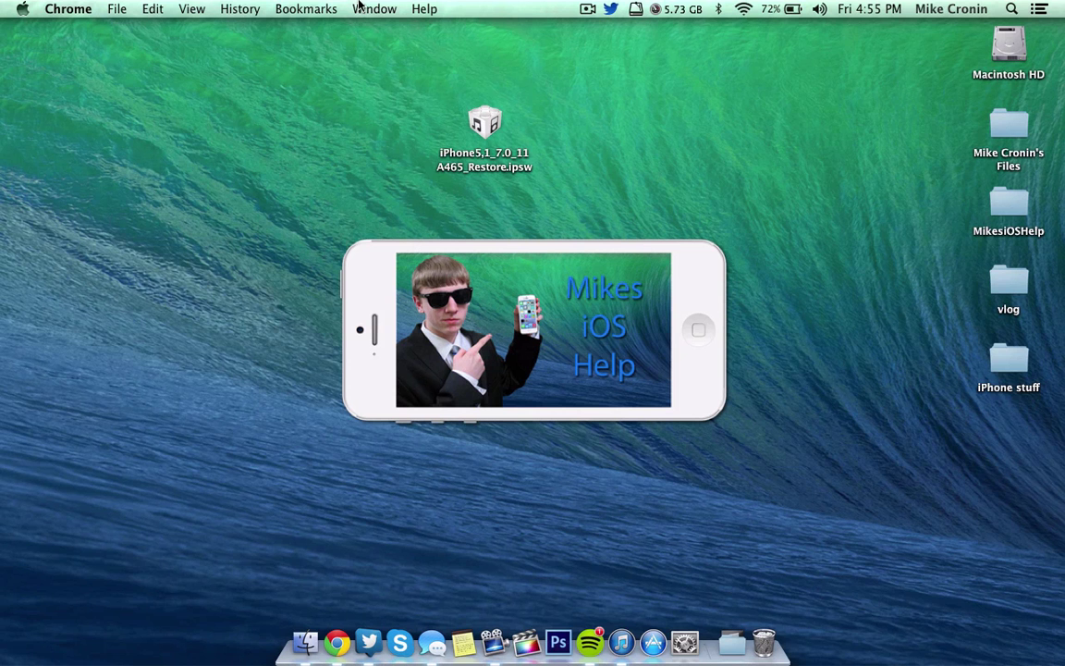
left_click_drag(433, 87, 582, 178)
left_click(436, 118)
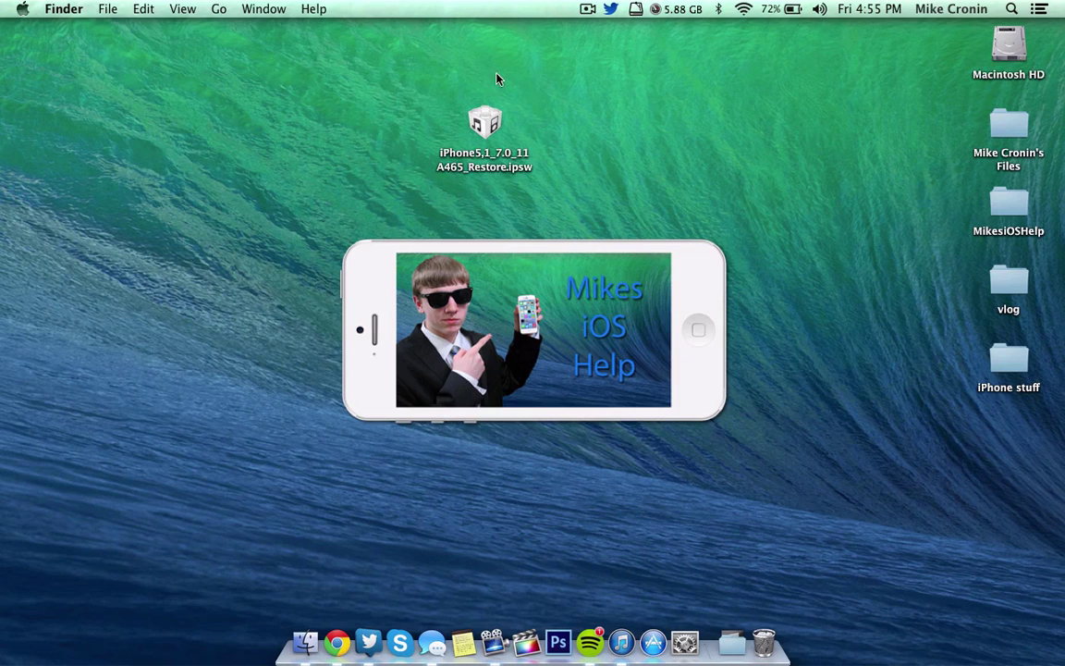
left_click_drag(429, 66, 605, 214)
left_click(604, 214)
left_click_drag(497, 134, 500, 127)
left_click(542, 126)
left_click(493, 122)
left_click(589, 123)
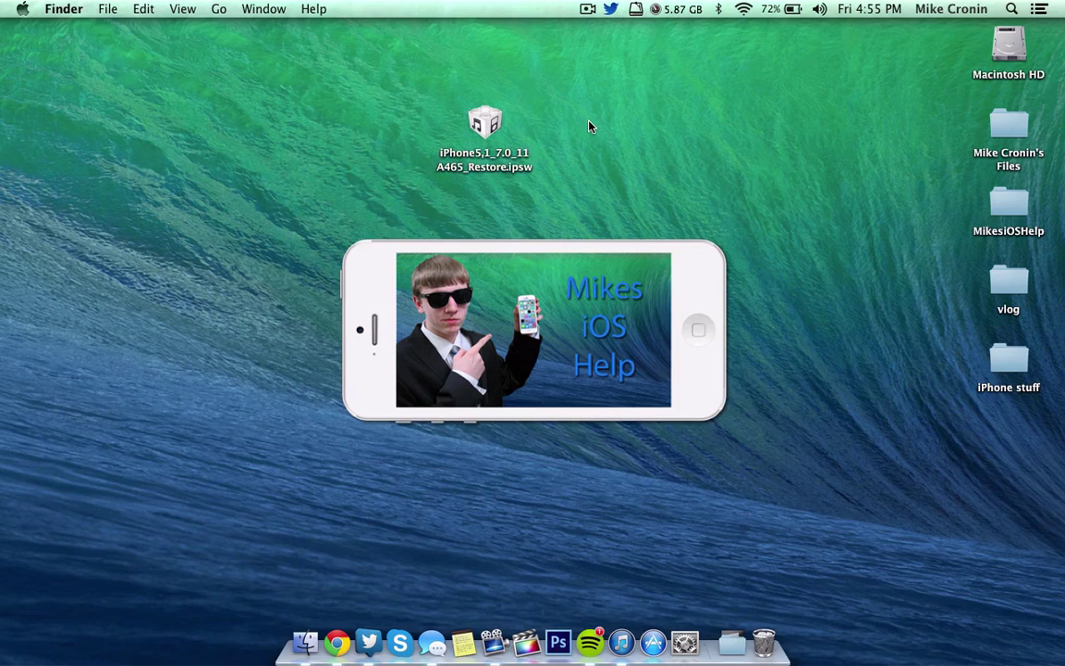
- Switch to iTunes and browse to the Desktop folder for the iPhone 5's update file, leaving without choosing one
left_click(625, 652)
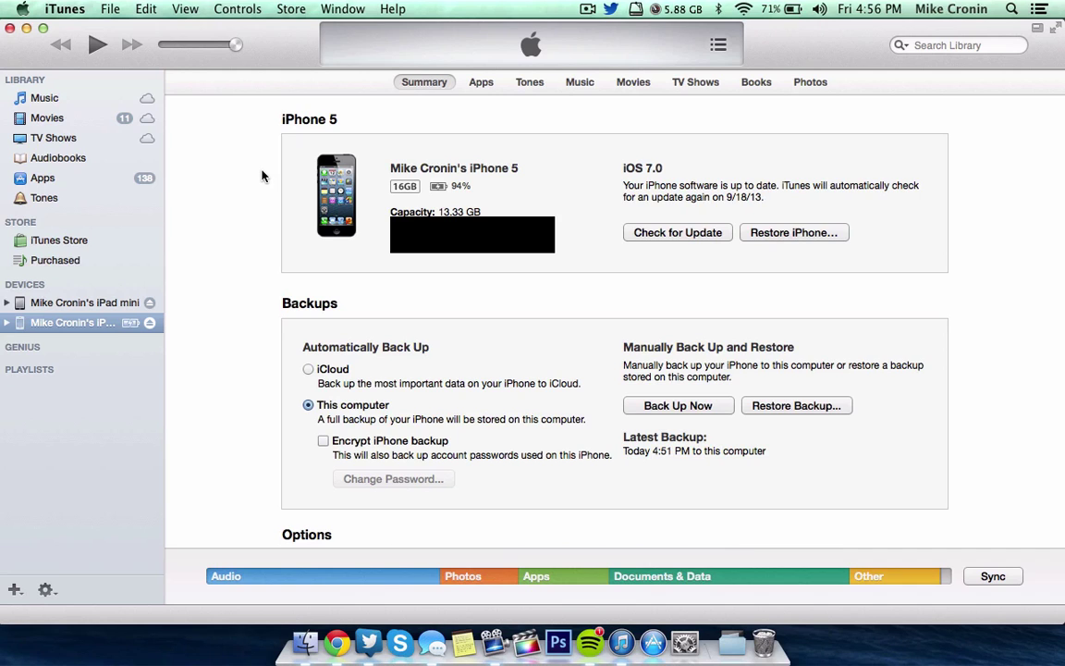
left_click(710, 235, "alt")
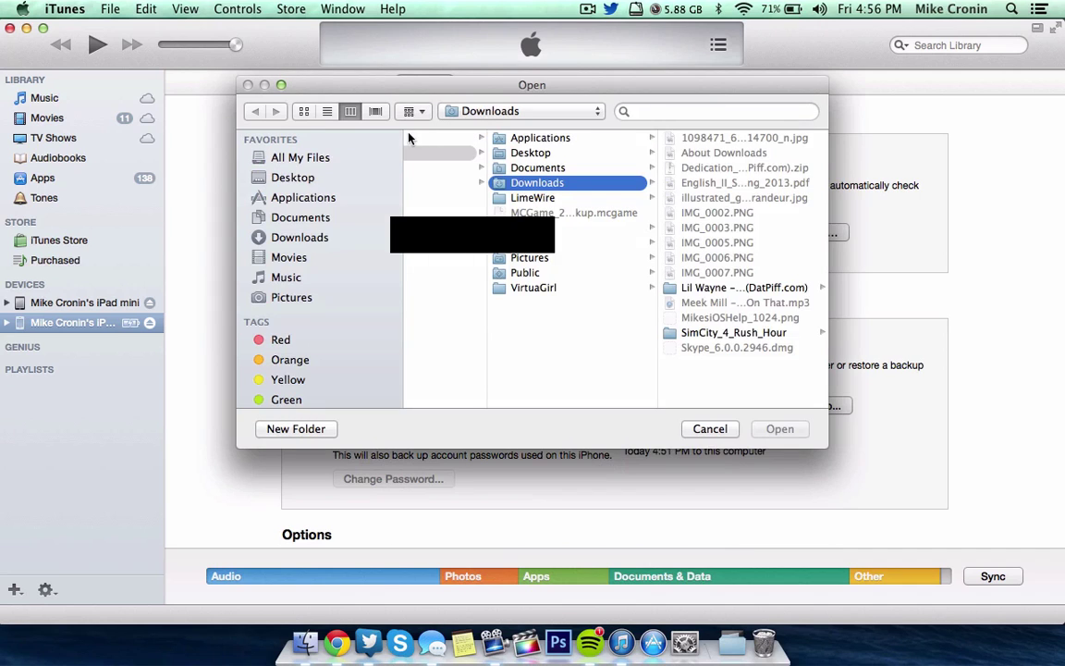
left_click(340, 178)
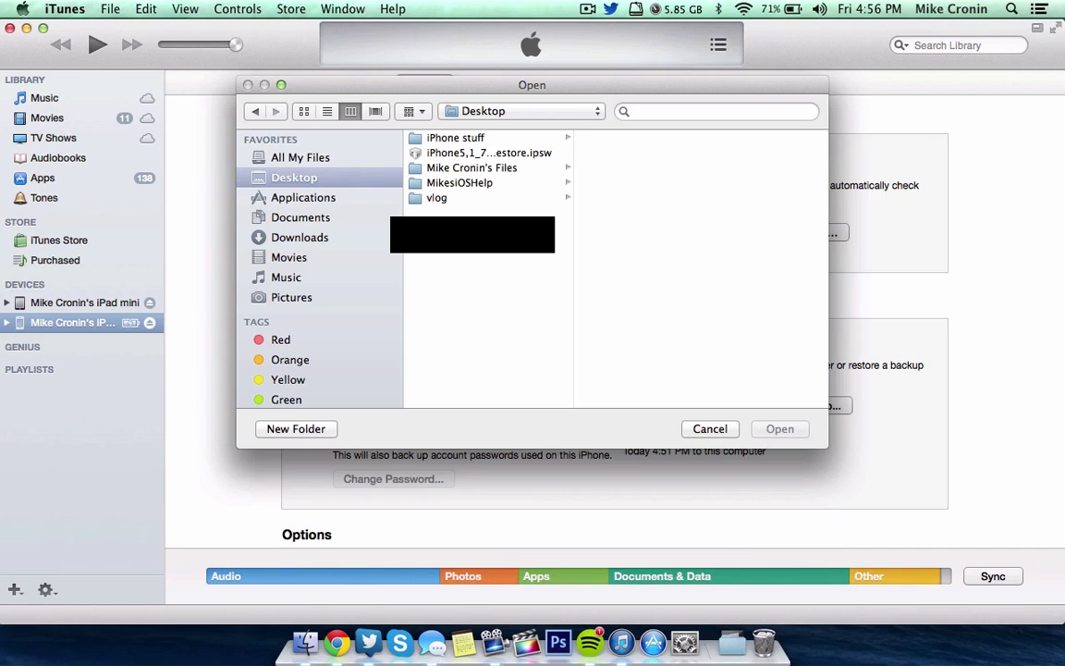
left_click(735, 429)
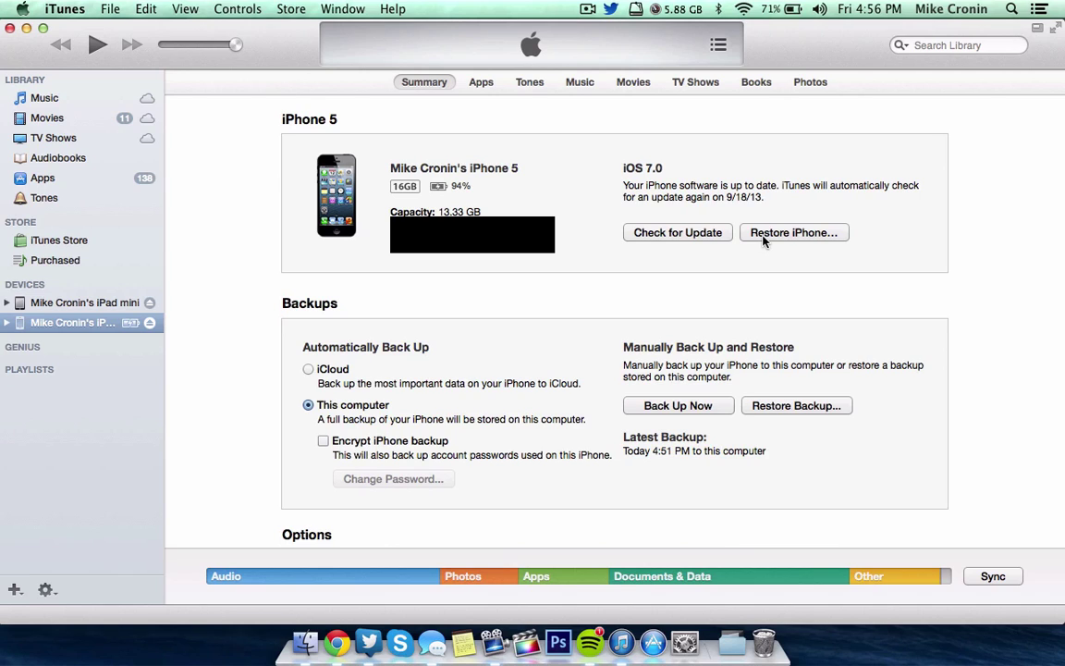
- Try a manual iPhone 5 update with iPhone5,1_7.0_11A465_Restore.ipsw from the Desktop, backing out at the confirmation
left_click(684, 234, "alt")
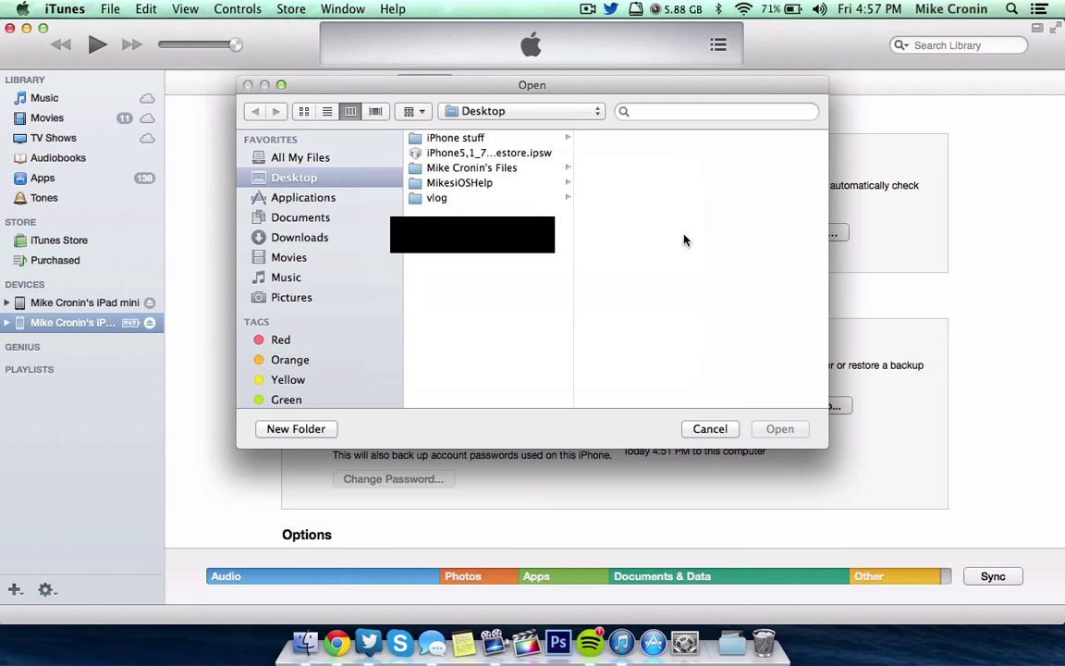
left_click(525, 154)
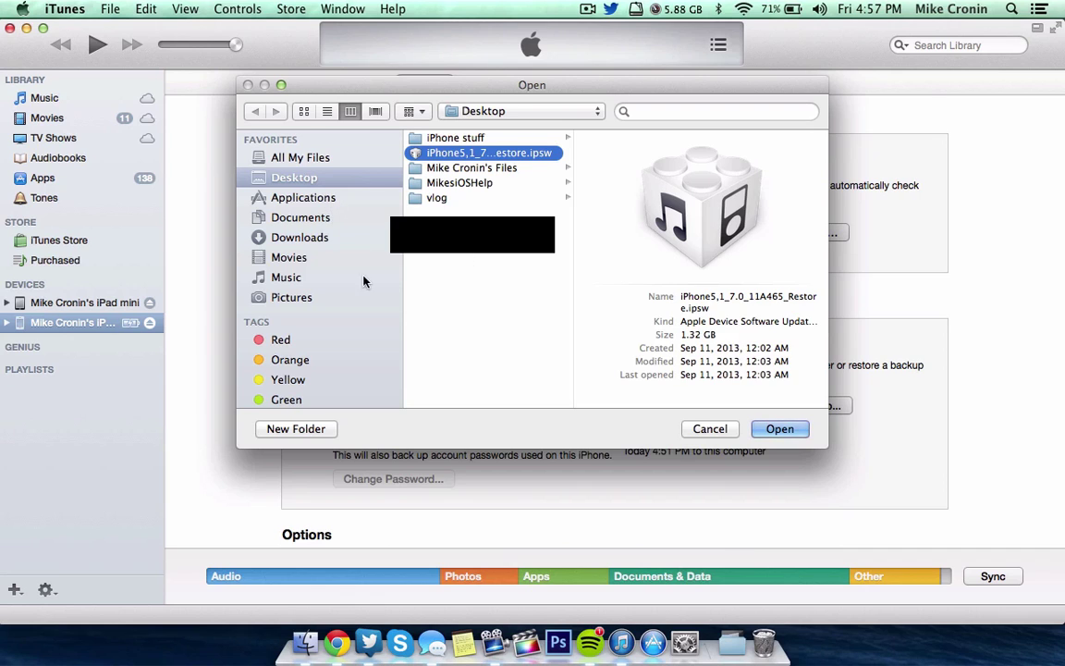
left_click(781, 430)
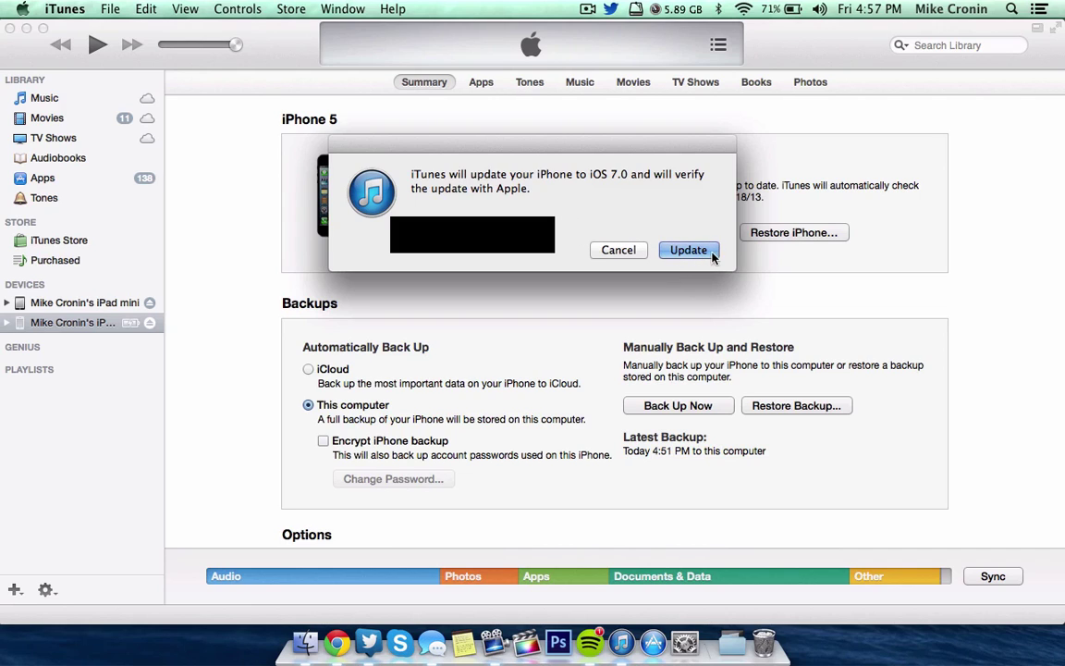
left_click(628, 250)
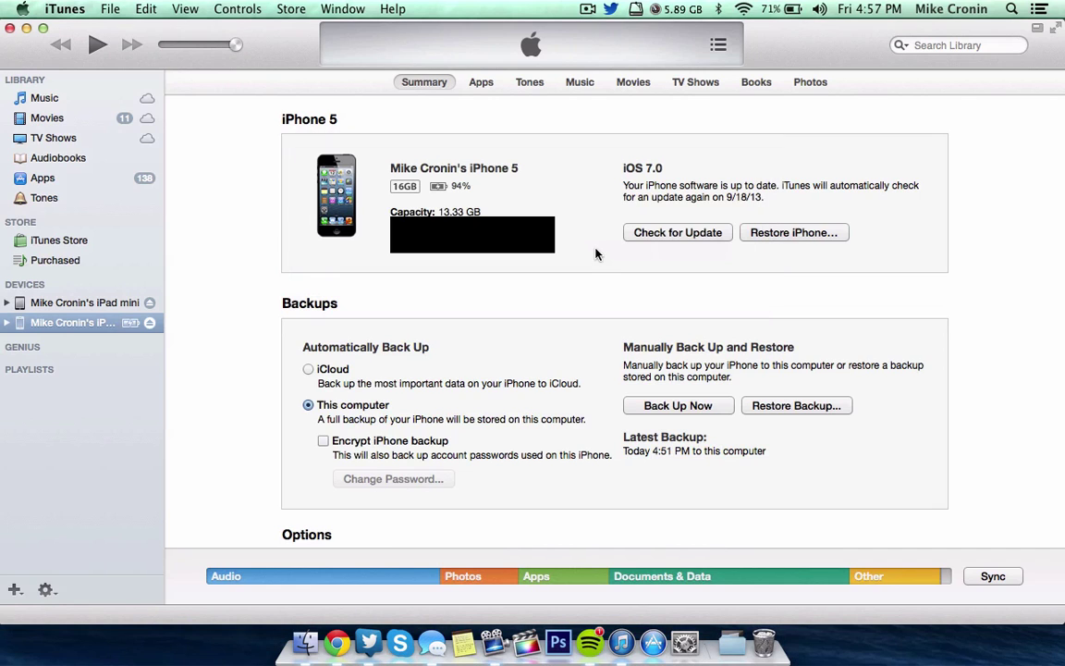